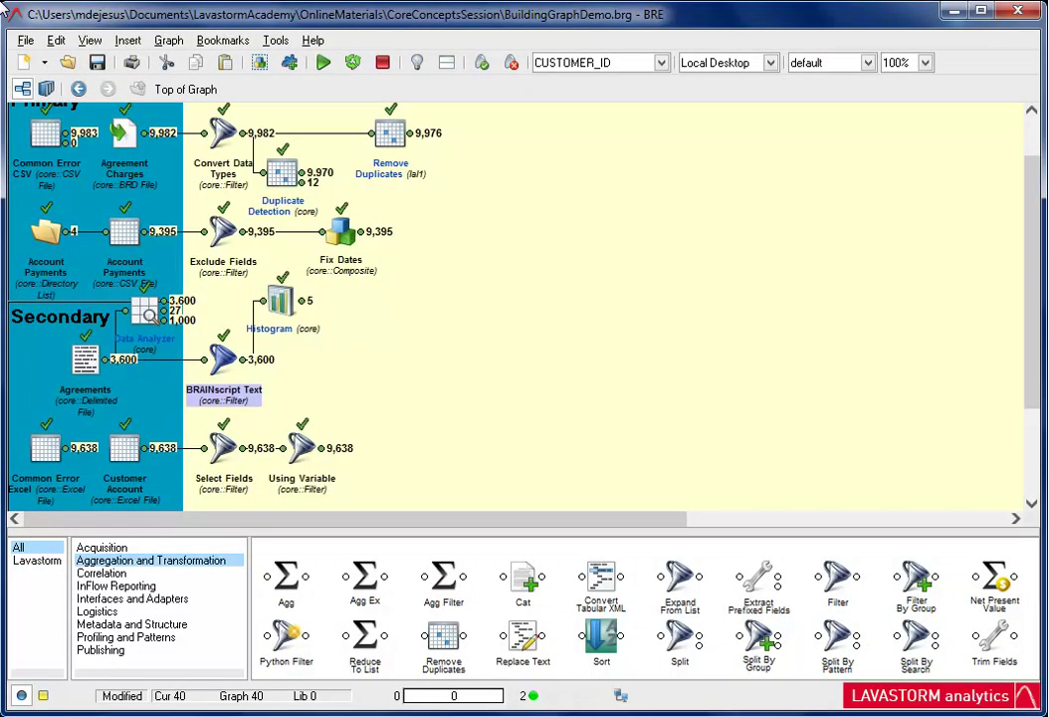
Add a Split node after BRAINscript Text with the predicate 'Invoice_Number'.isNotNull().
double_click(676, 638)
double_click(302, 363)
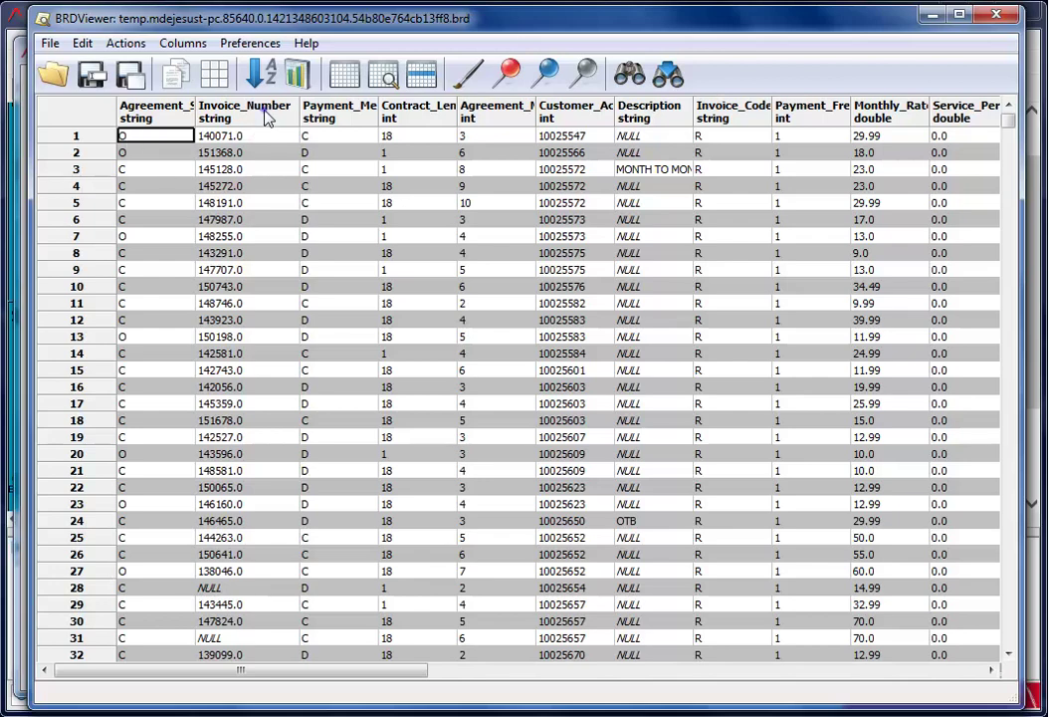
left_click(267, 118)
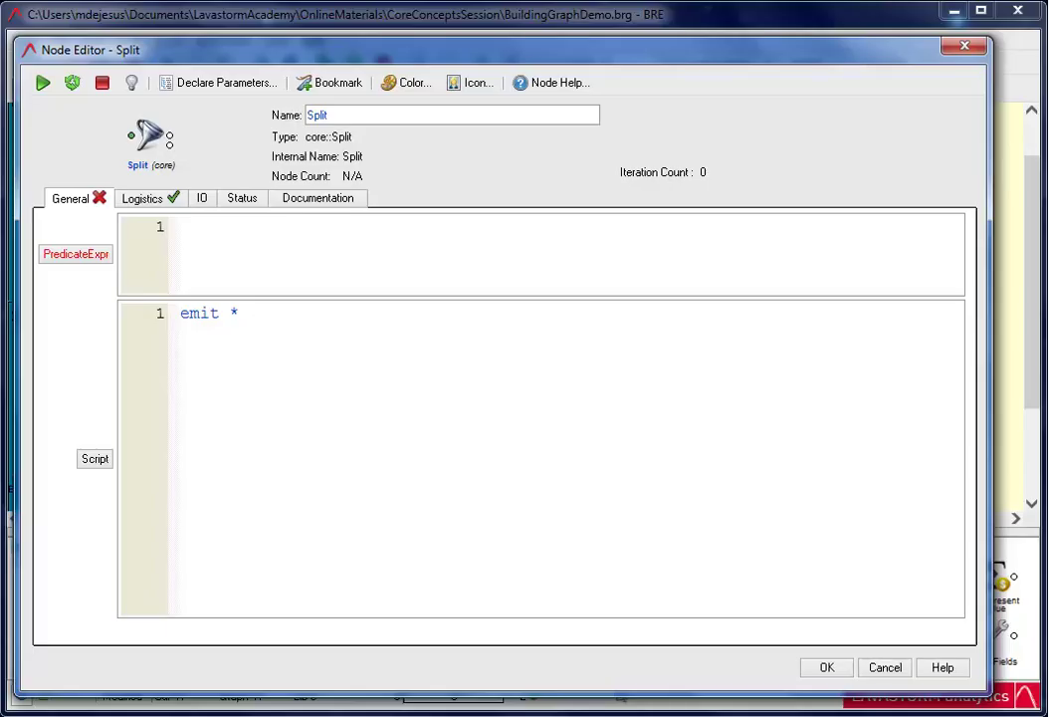
type("'i")
key("Down")
key("Down")
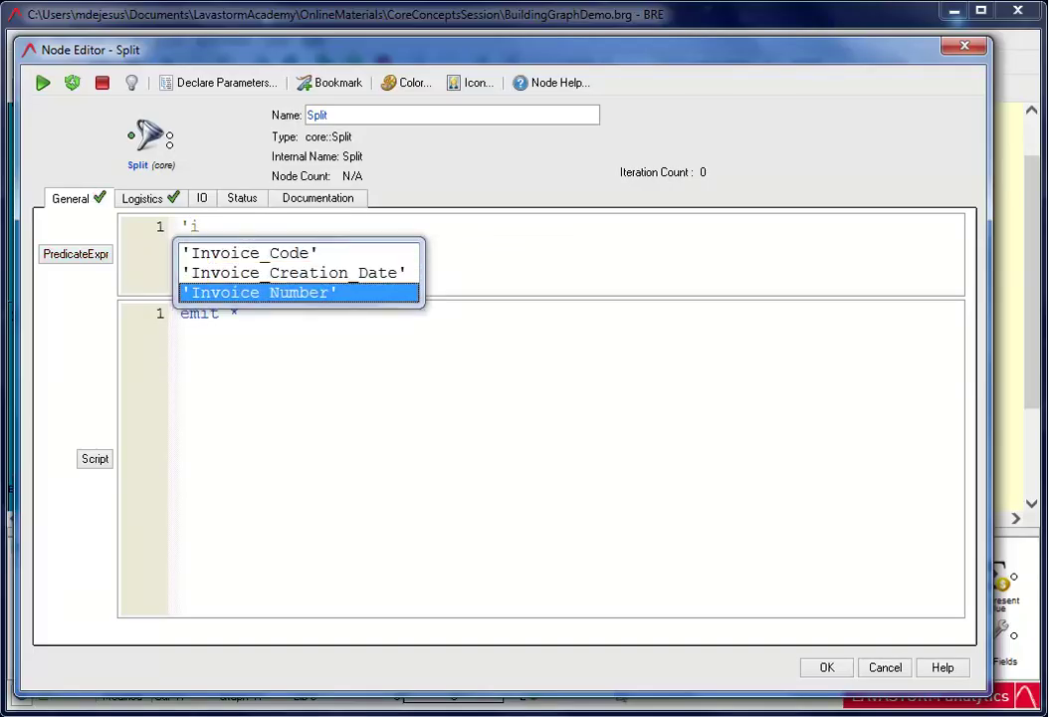
key("Return")
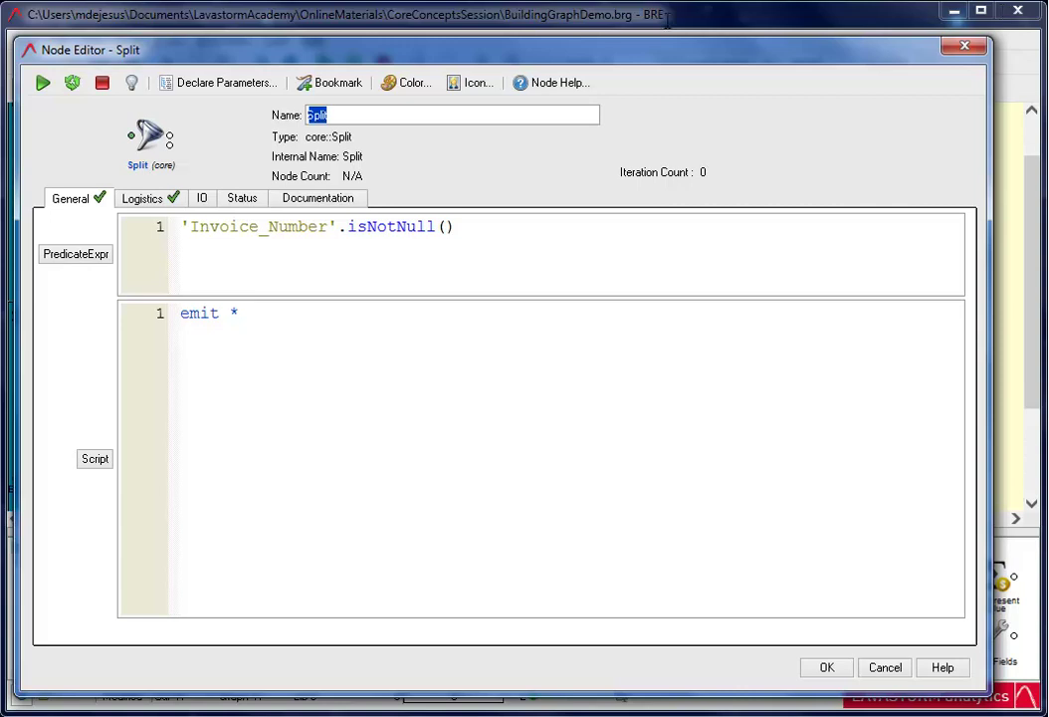
Name the Split node "Invoice Numbers Only", run it and review its first output's data.
type("Invoice Numbers Only")
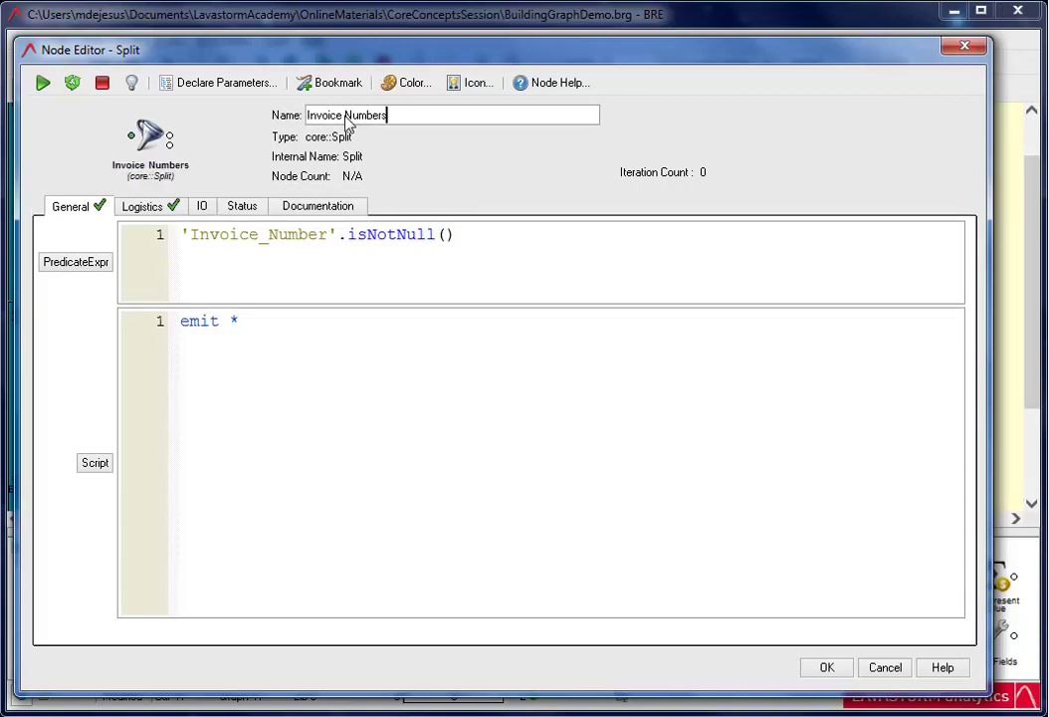
left_click(43, 86)
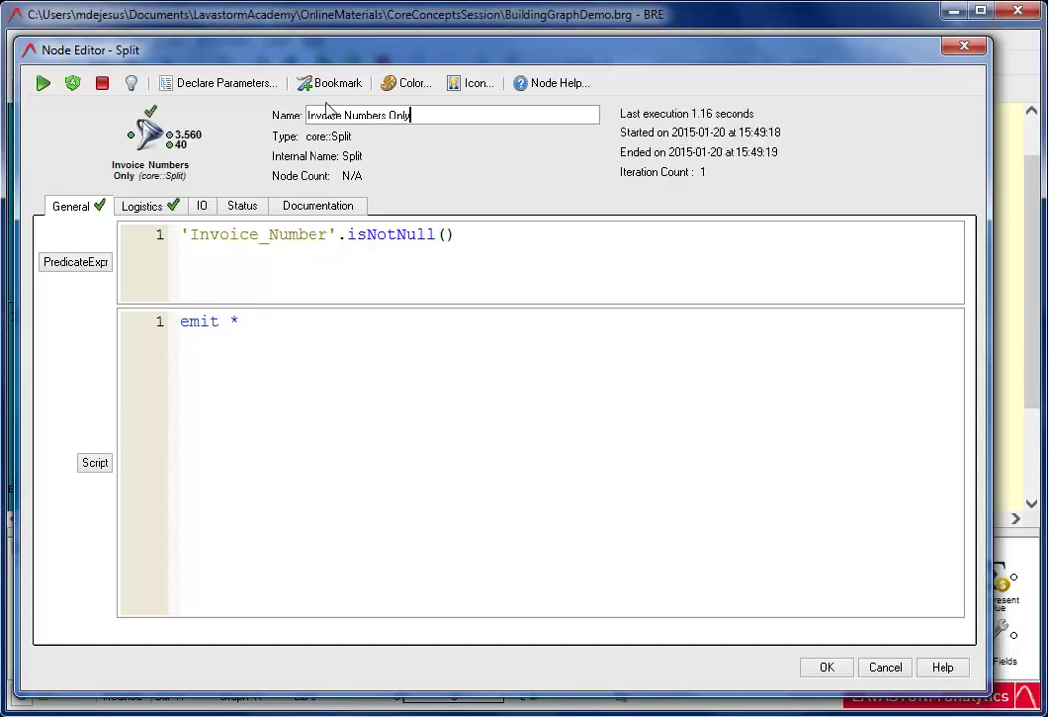
left_click(827, 667)
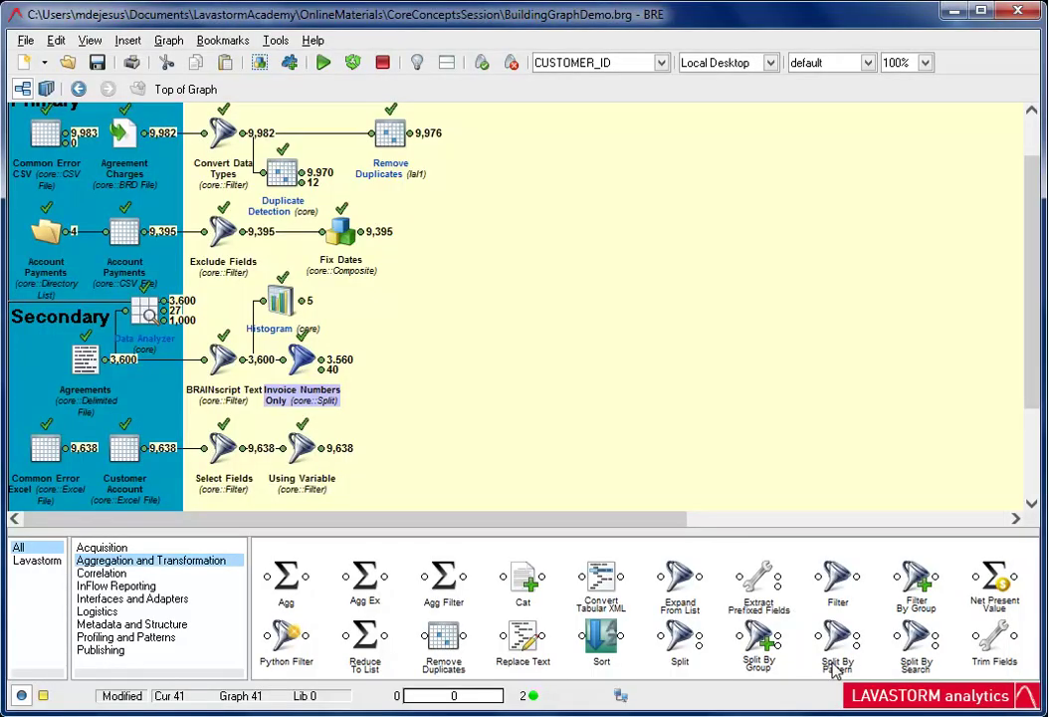
double_click(321, 366)
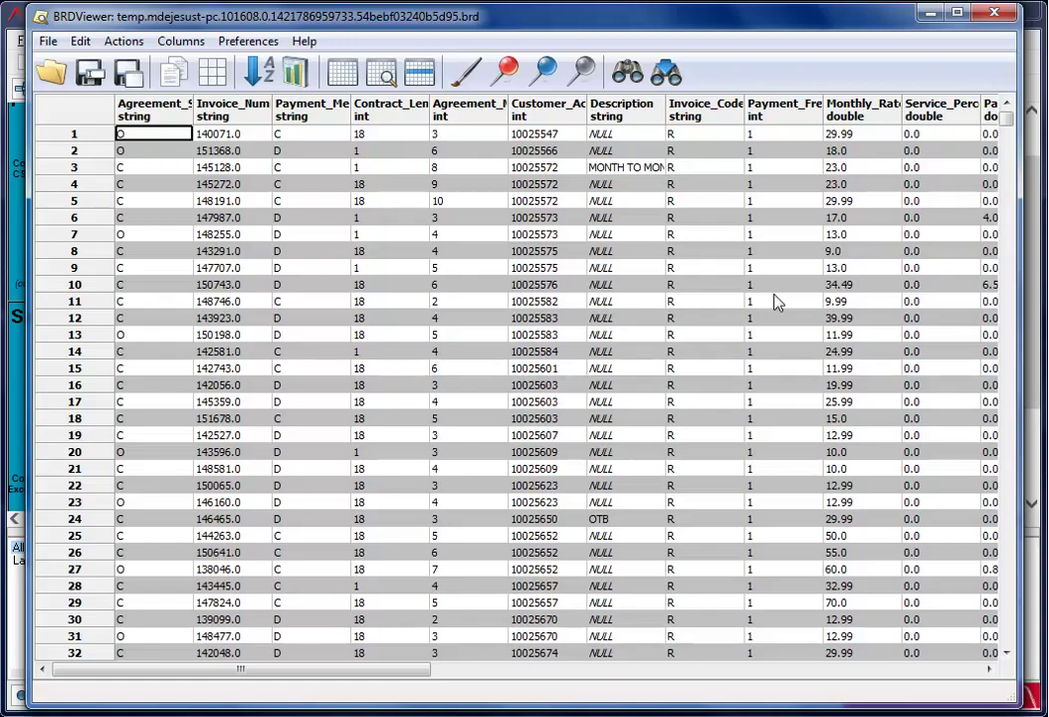
left_click(992, 13)
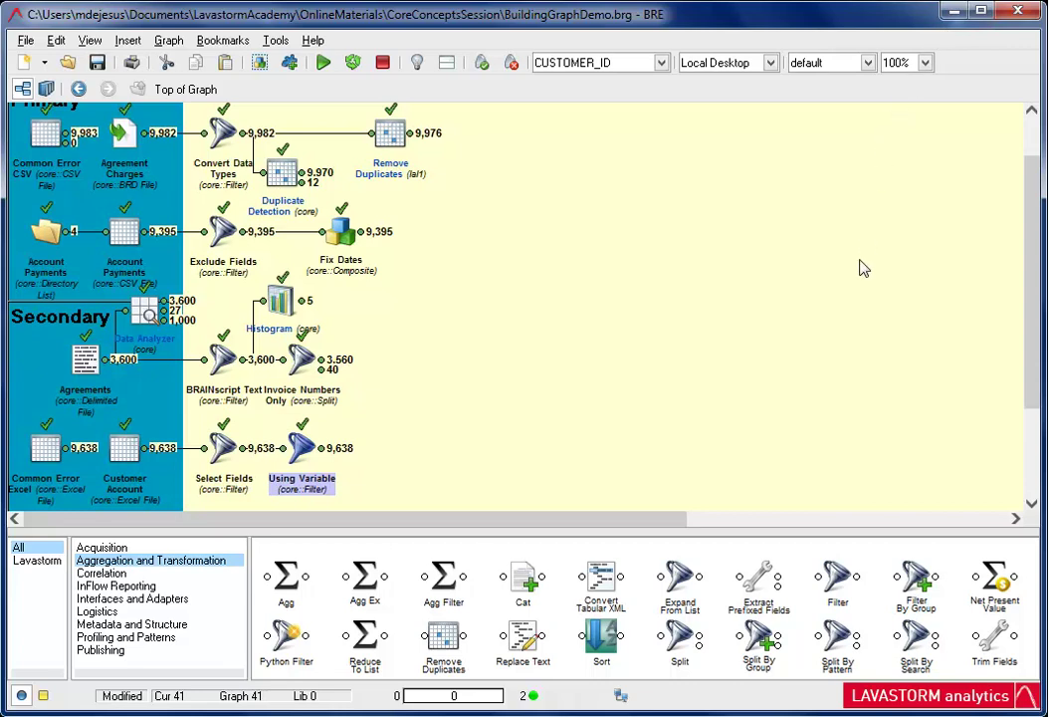
Add a Filter node after Using Variable and append where 'Business_Account' == "N" below emit * in its script.
double_click(839, 578)
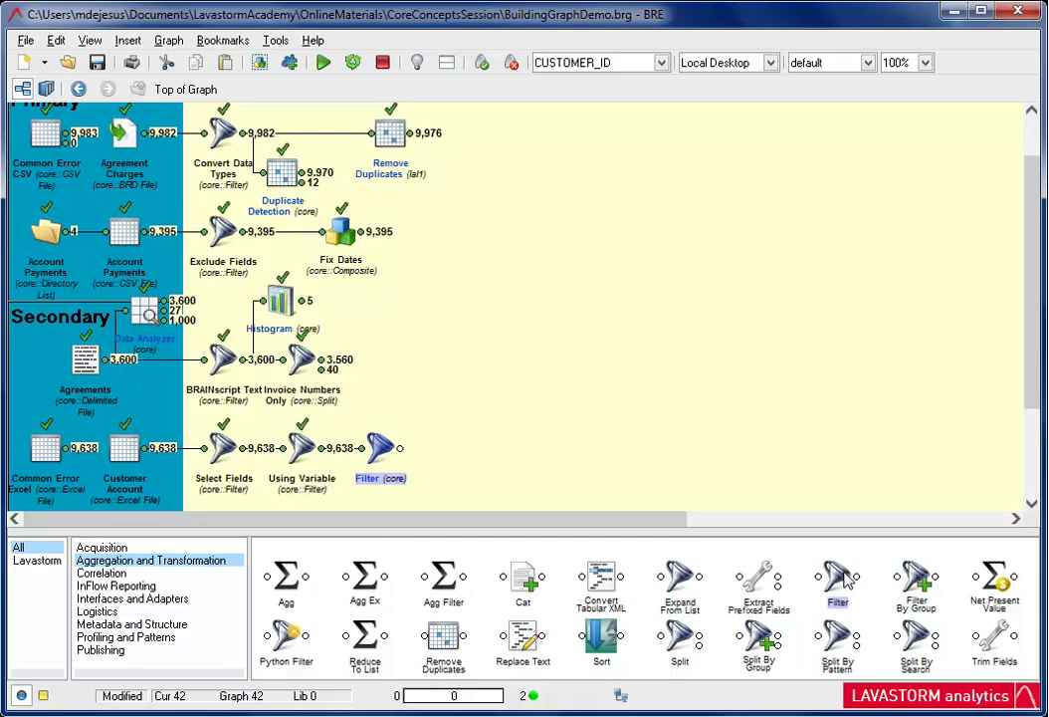
double_click(383, 448)
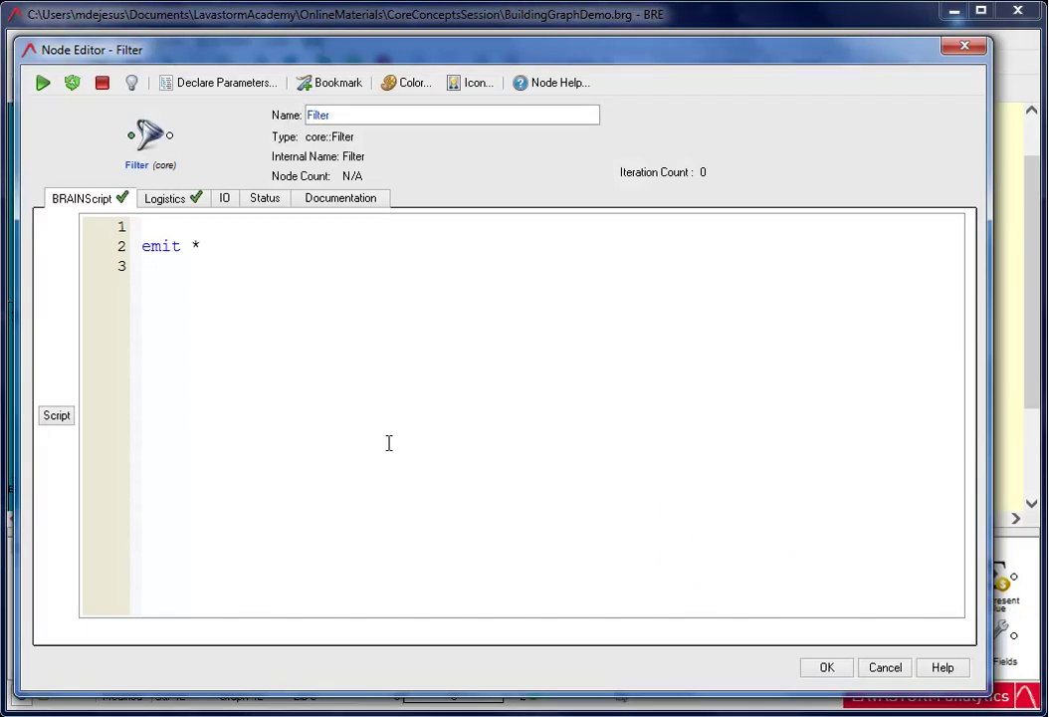
left_click(152, 266)
type("where 'Business_Account' == \"N\"")
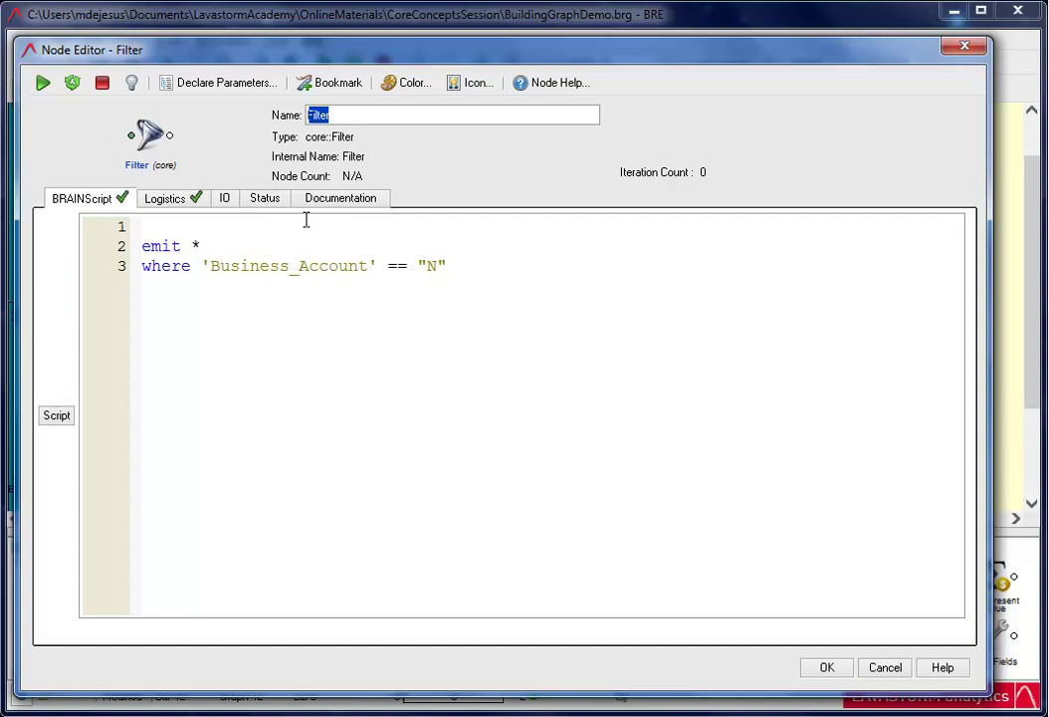
Name the new Filter node "No Busines Accounts", run it and review its output data.
type("No Busines Accounts")
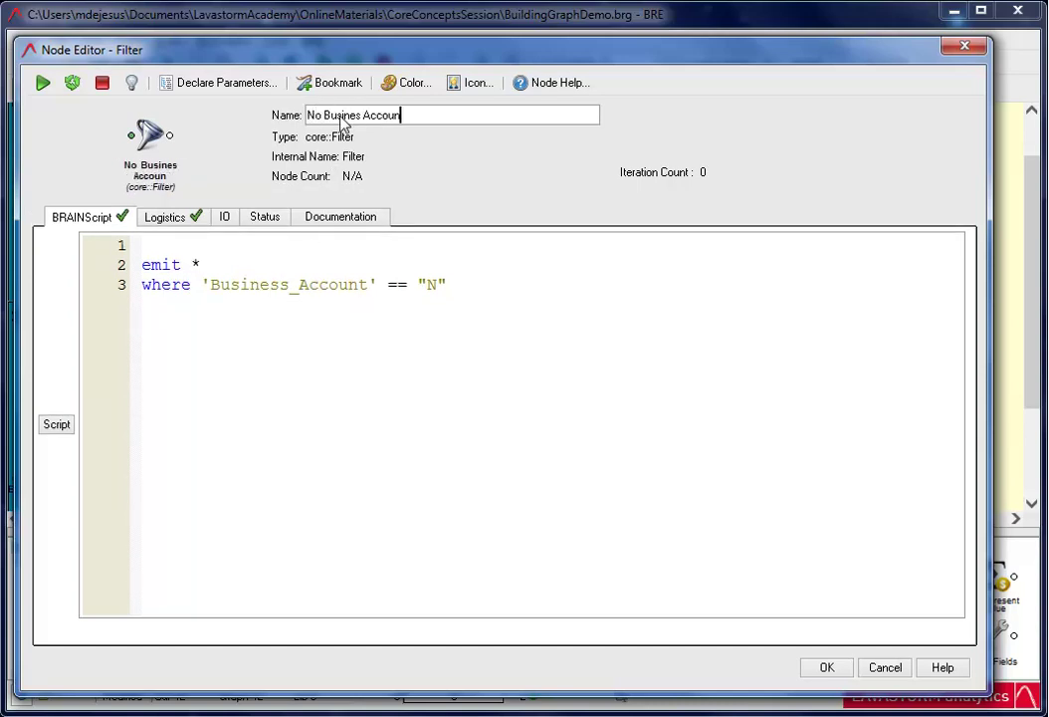
left_click(43, 85)
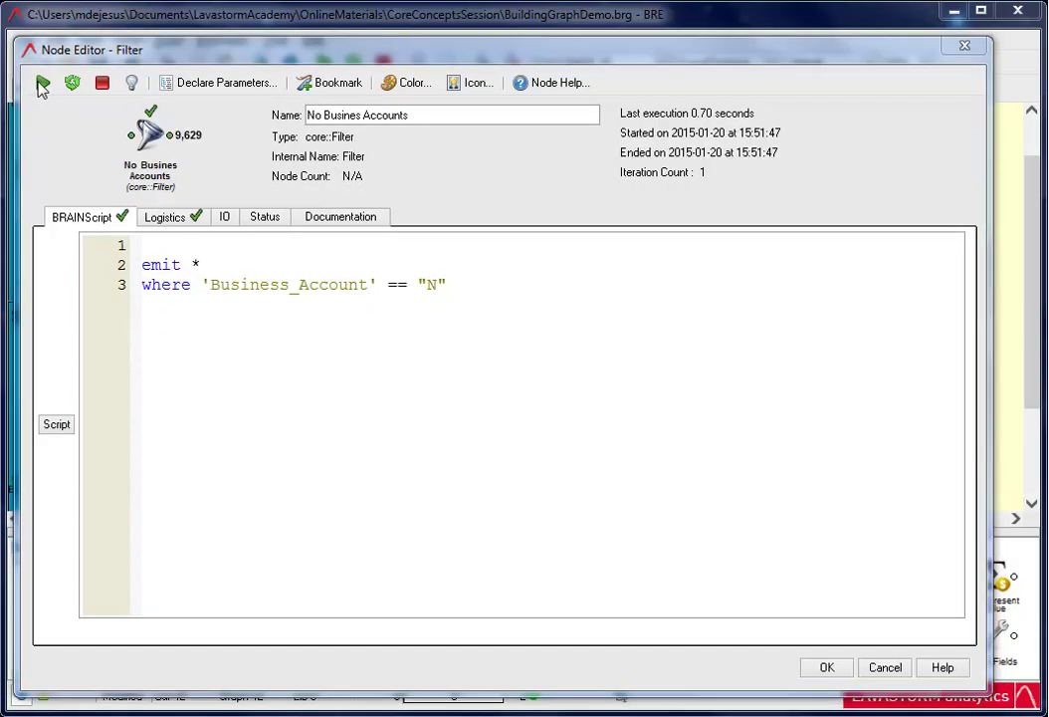
left_click(169, 135)
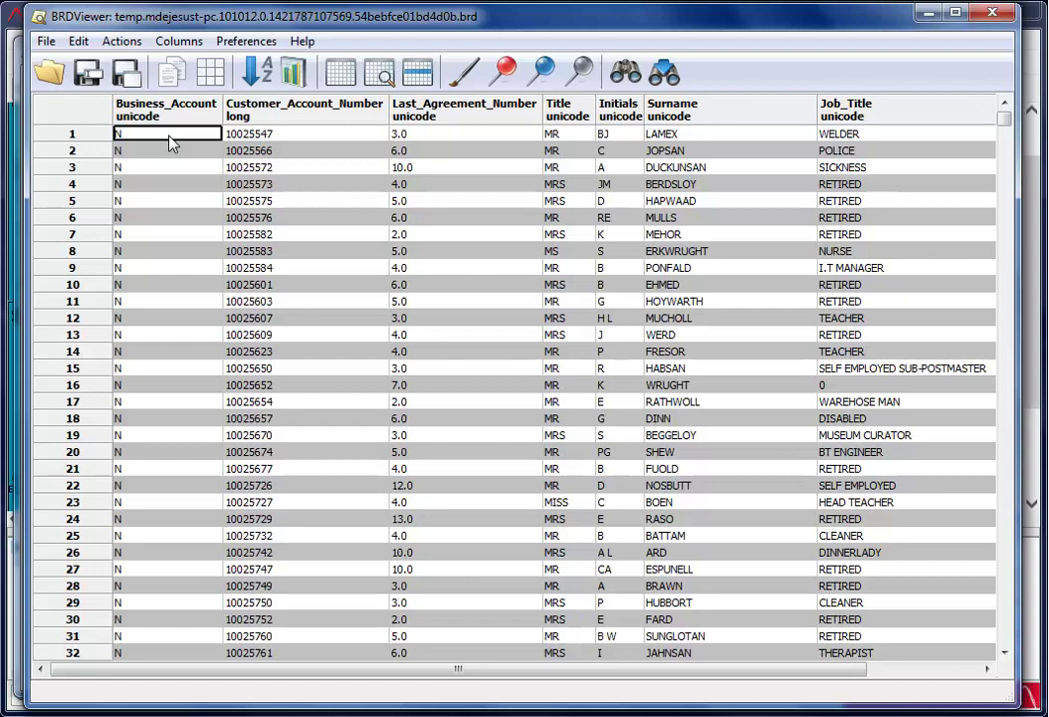
left_click(993, 13)
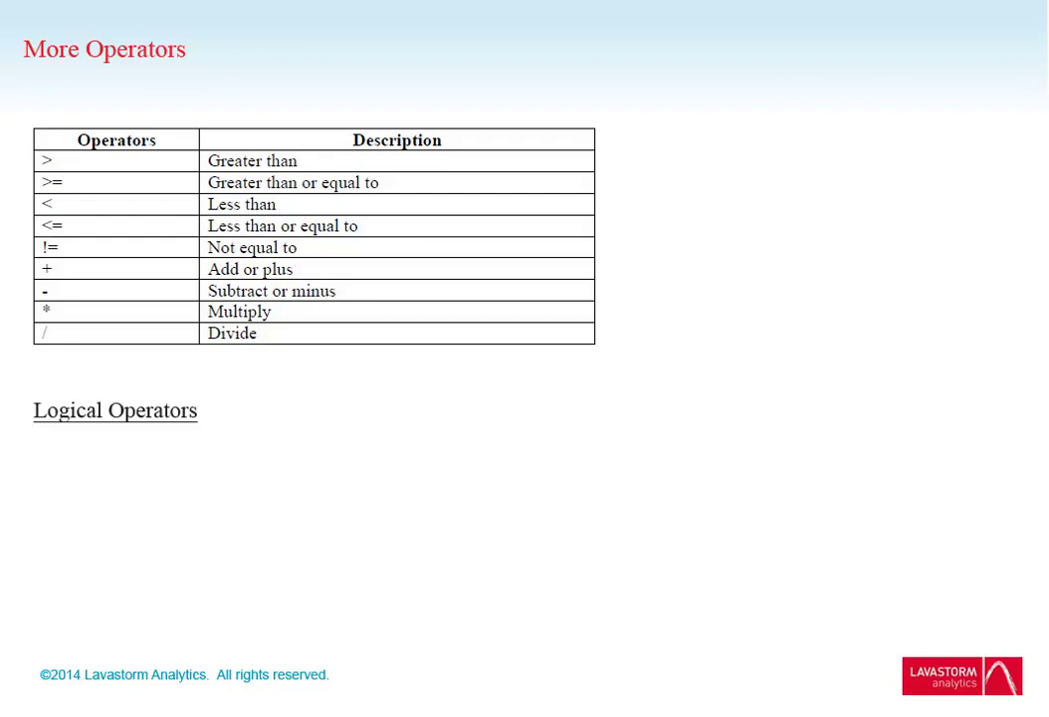
key("Right")
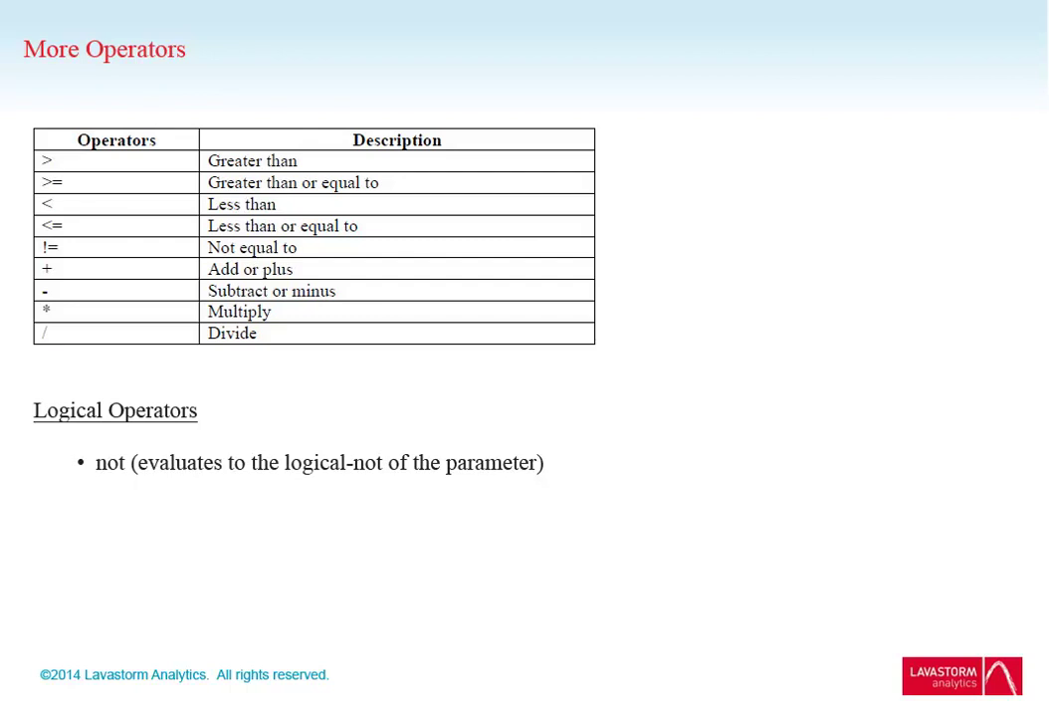
key("Right")
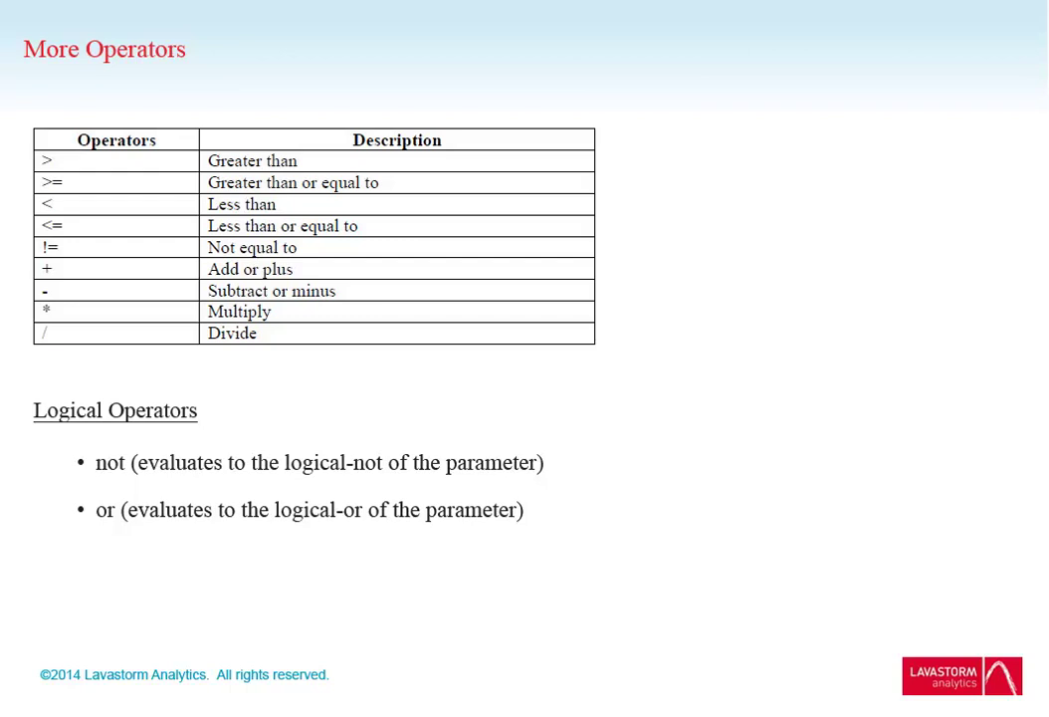
key("Right")
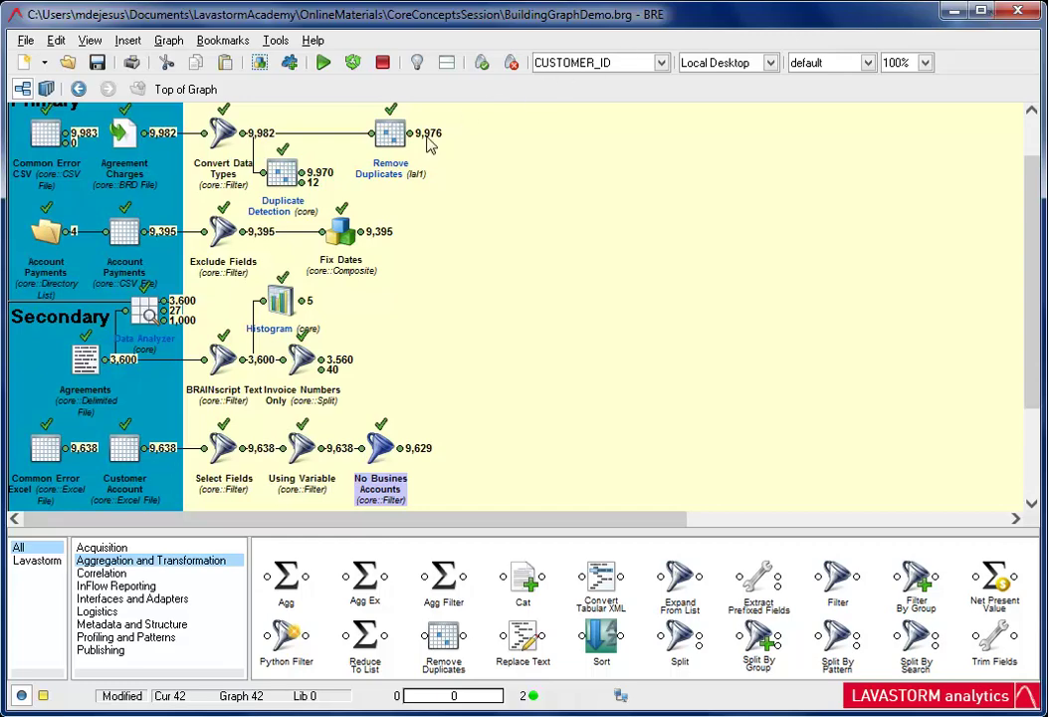
Add a Filter after Invoice Numbers Only, setting contractMonths = if 'Contract_Length' == 1 then 12 else 'Contract_Length', and override emit contractMonths as Contract_Length.
double_click(321, 368)
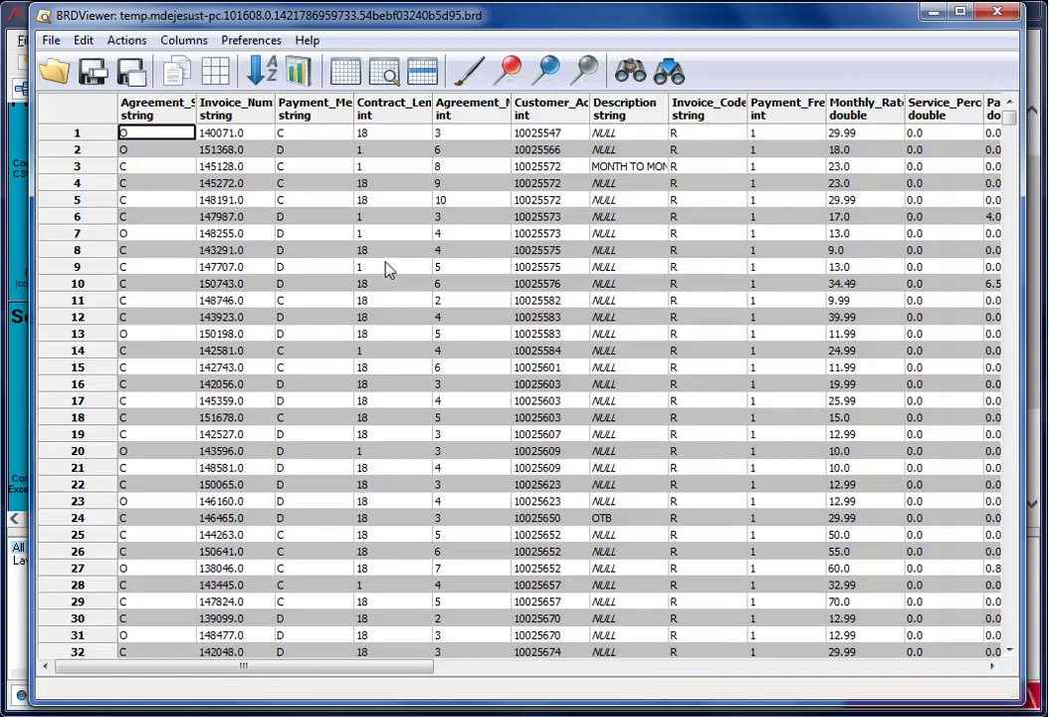
left_click(397, 118)
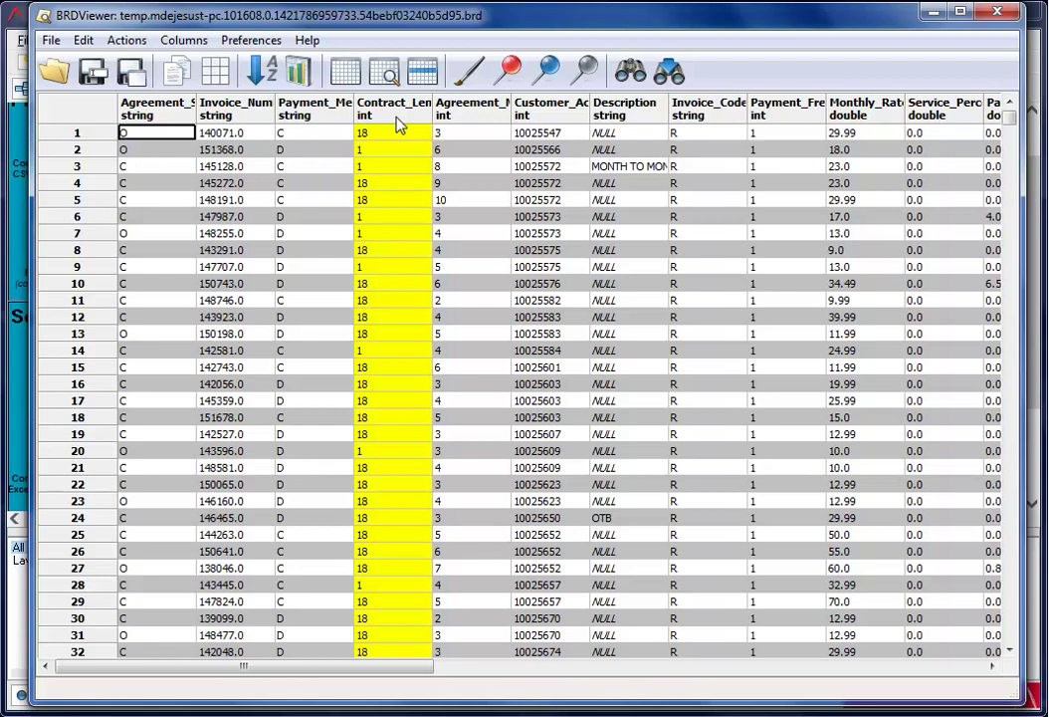
left_click(997, 12)
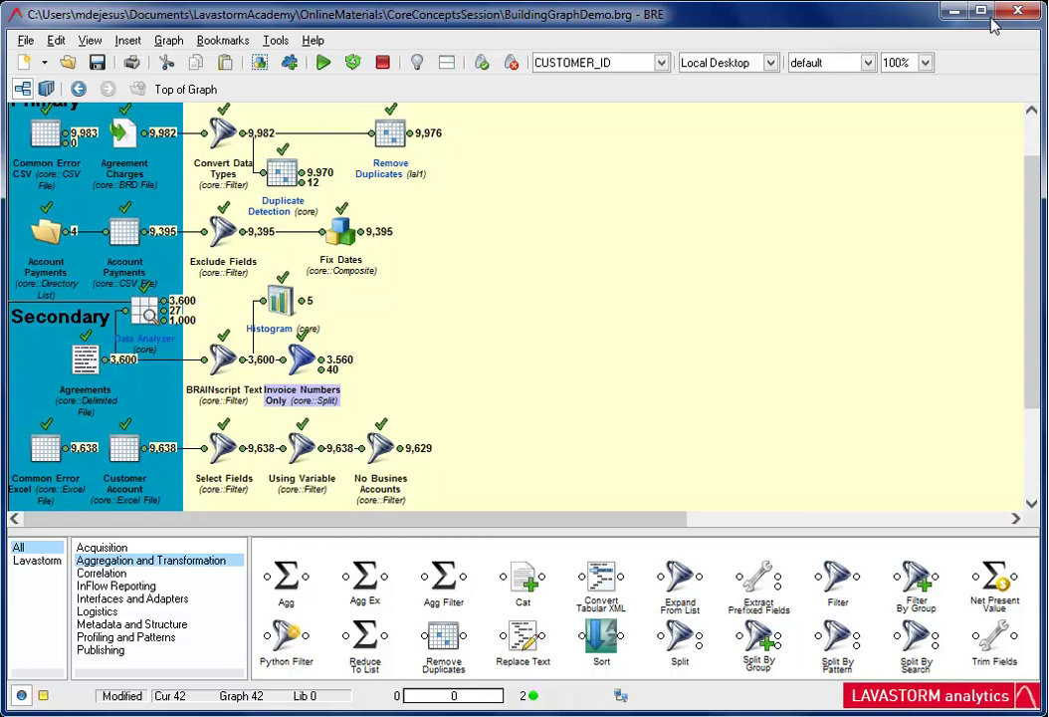
double_click(836, 580)
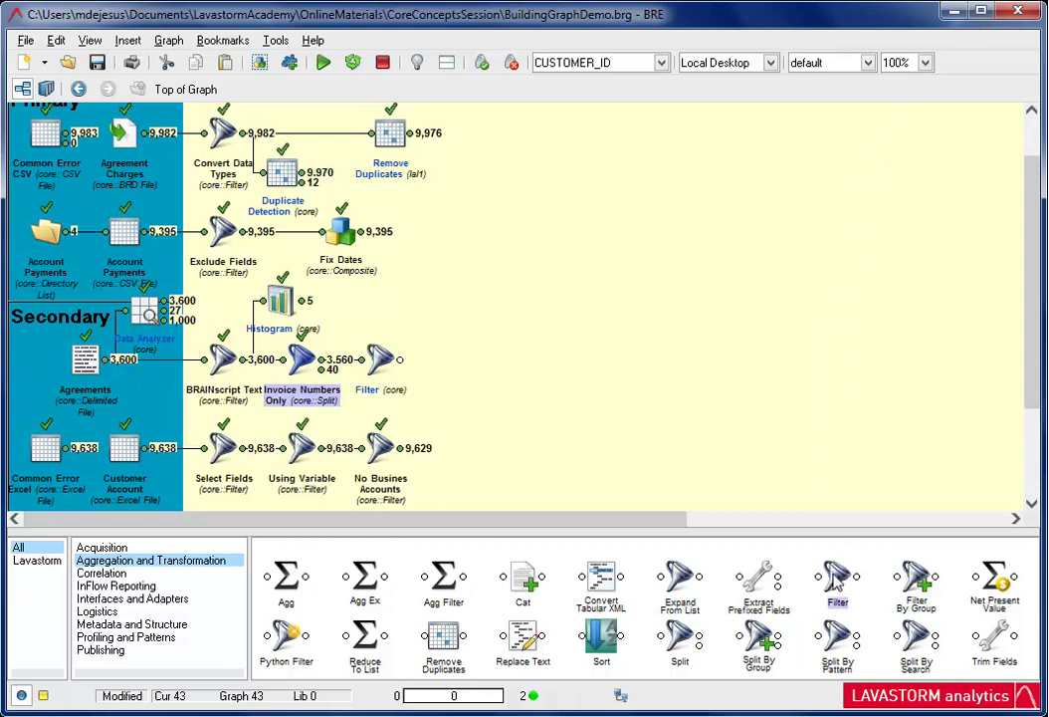
double_click(382, 360)
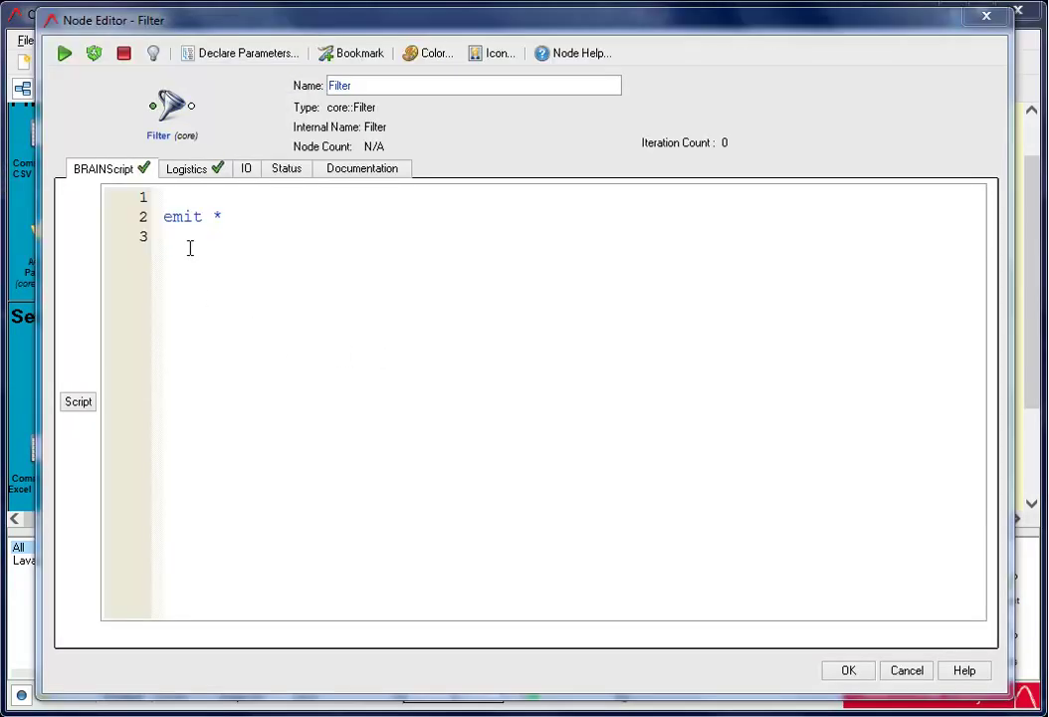
left_click(167, 199)
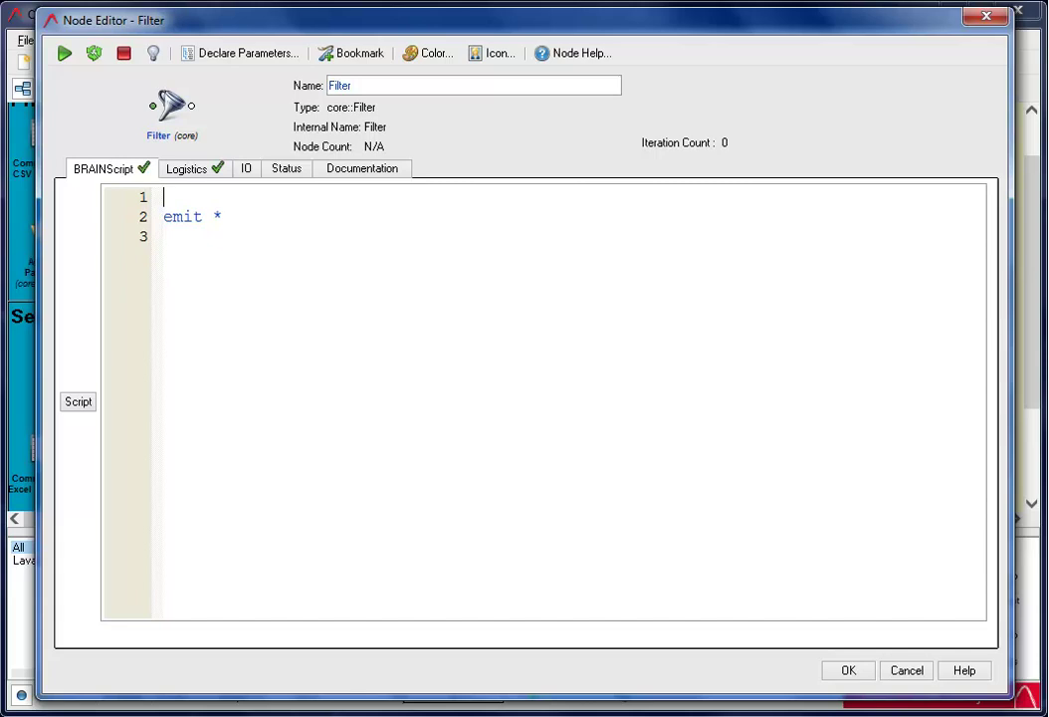
type("contractMonths = if 'c")
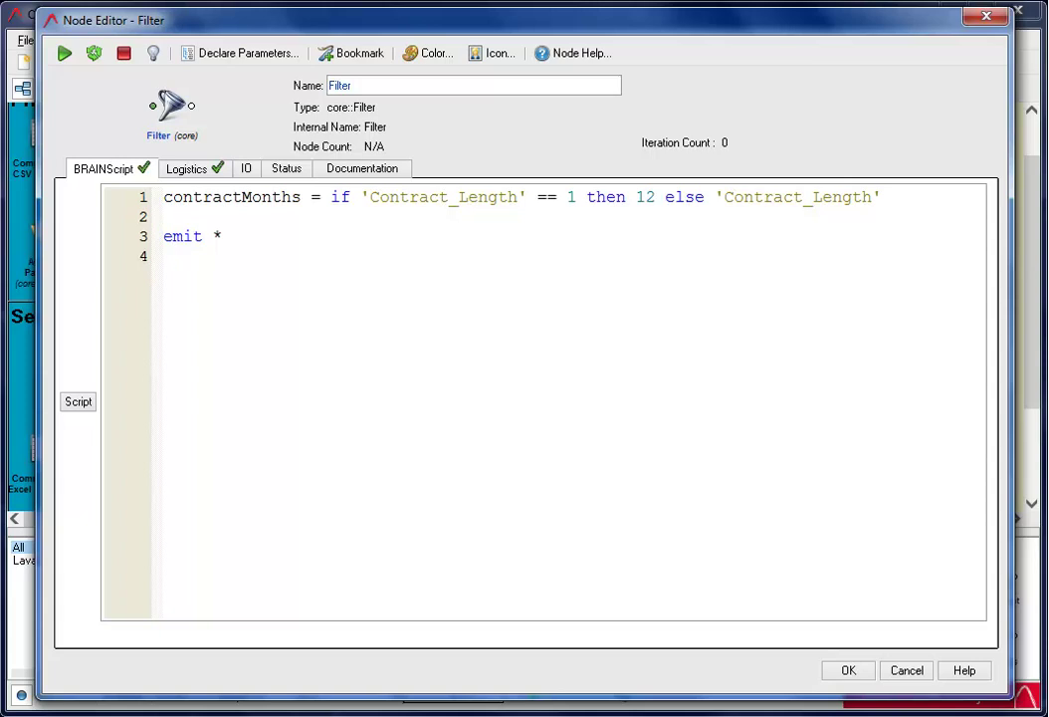
type("o")
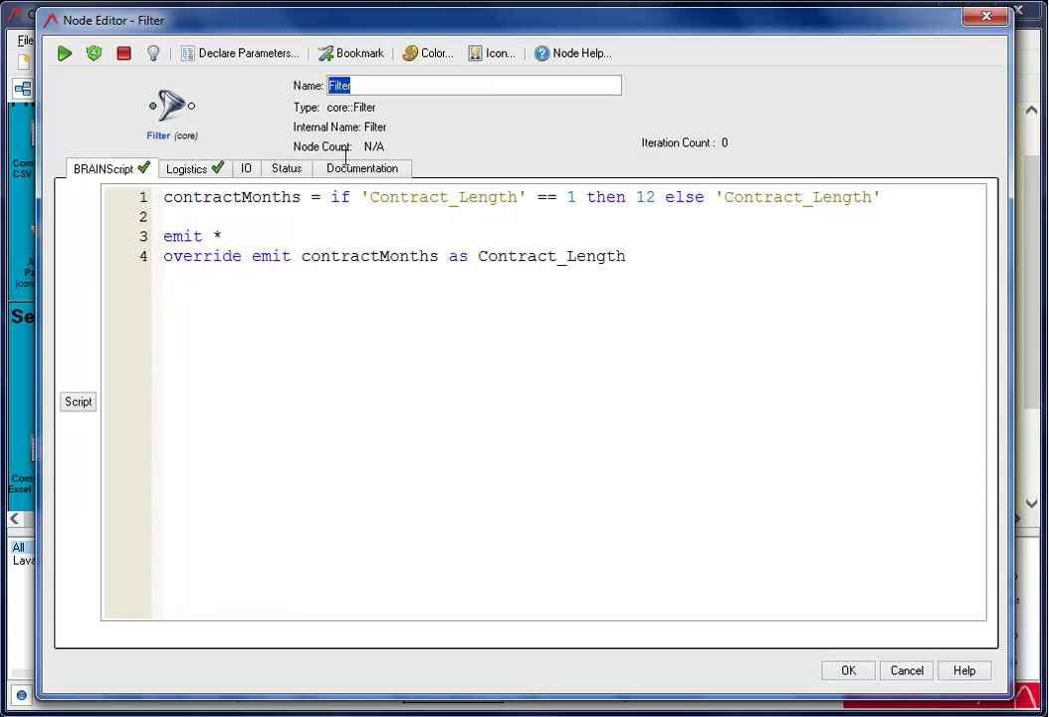
Name the new Filter node "Amend Contract Length", run it and check the Contract_Length column in its output.
type("Amend Contract Length")
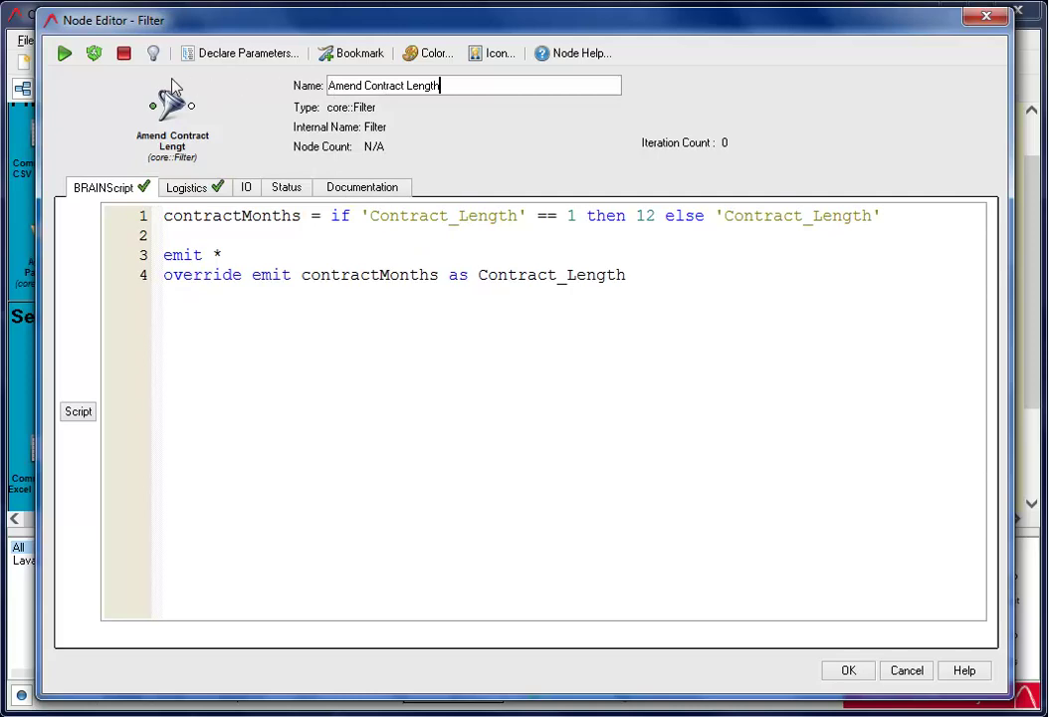
left_click(64, 53)
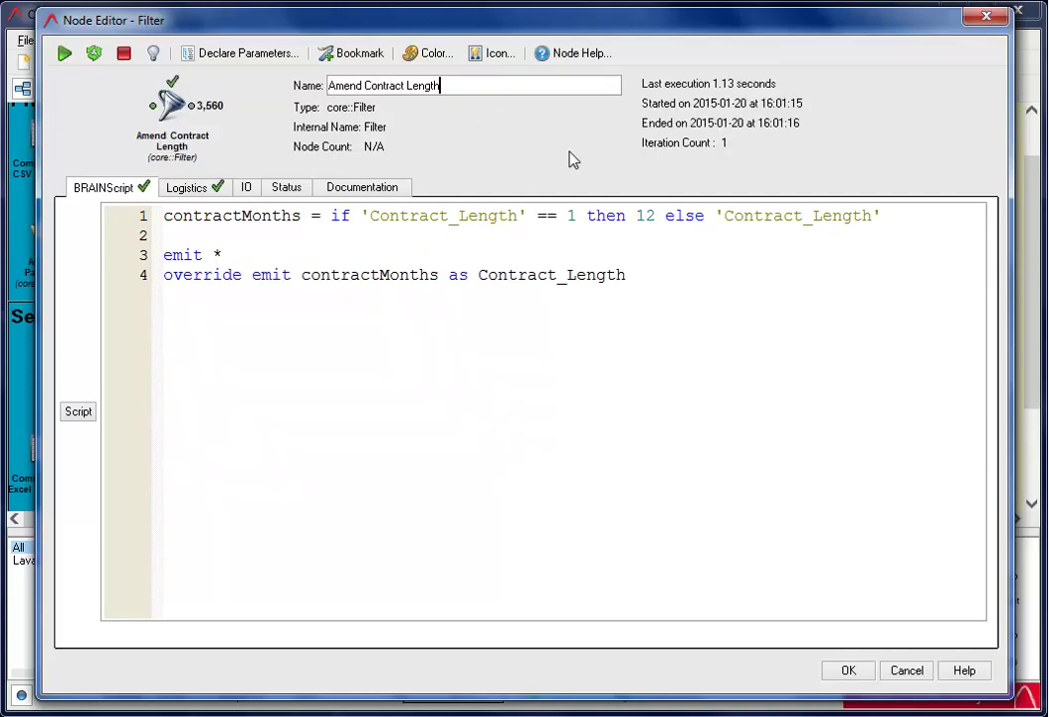
left_click(856, 673)
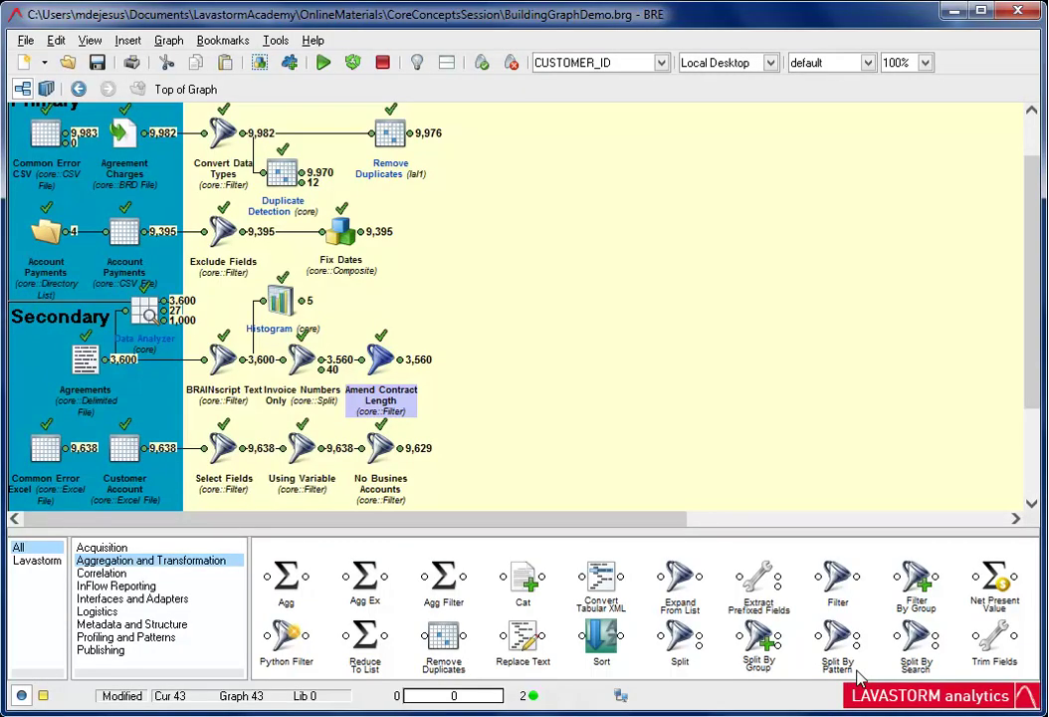
double_click(400, 364)
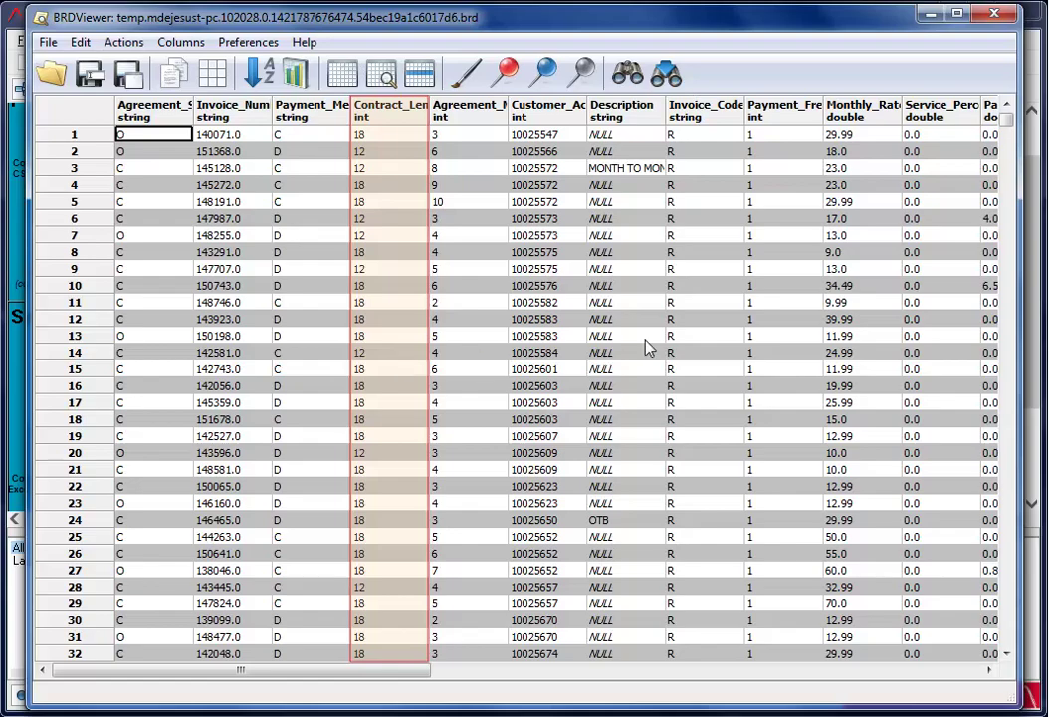
left_click(998, 14)
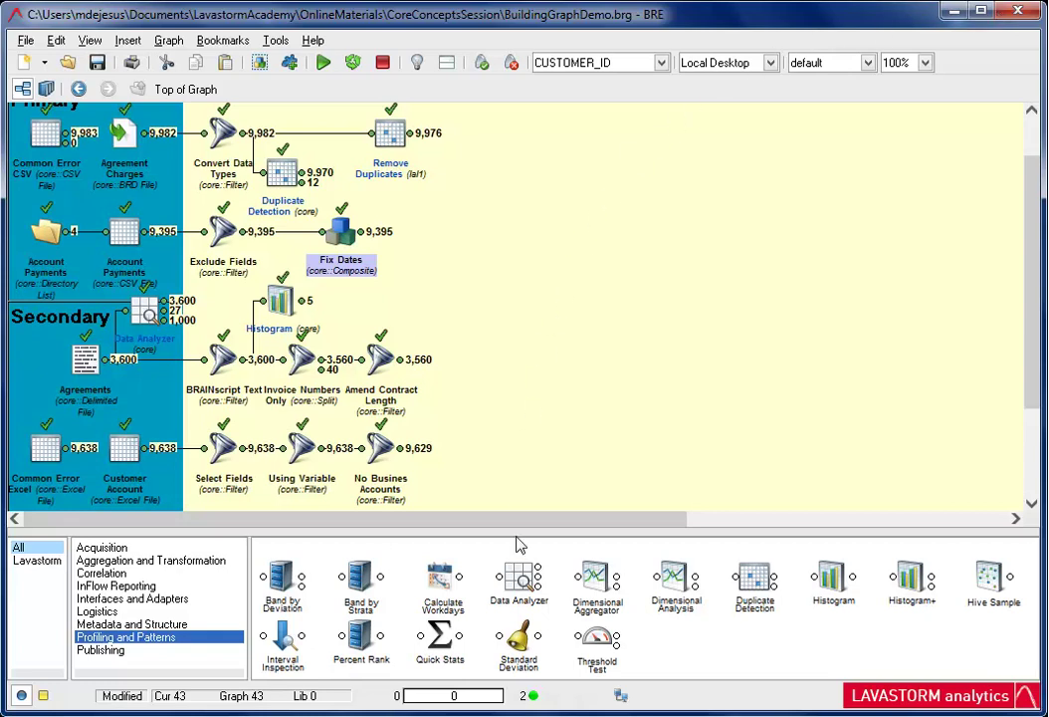
Add a Data Analyzer node after Fix Dates, and add and run a Trim Fields node after Remove Duplicates.
double_click(518, 582)
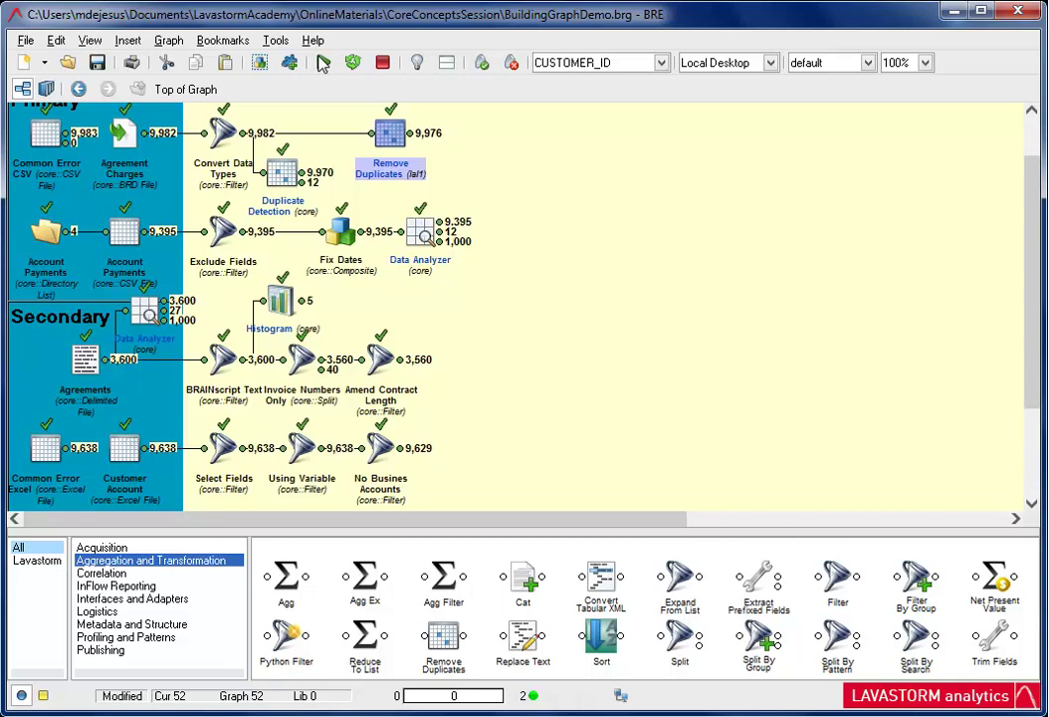
double_click(999, 637)
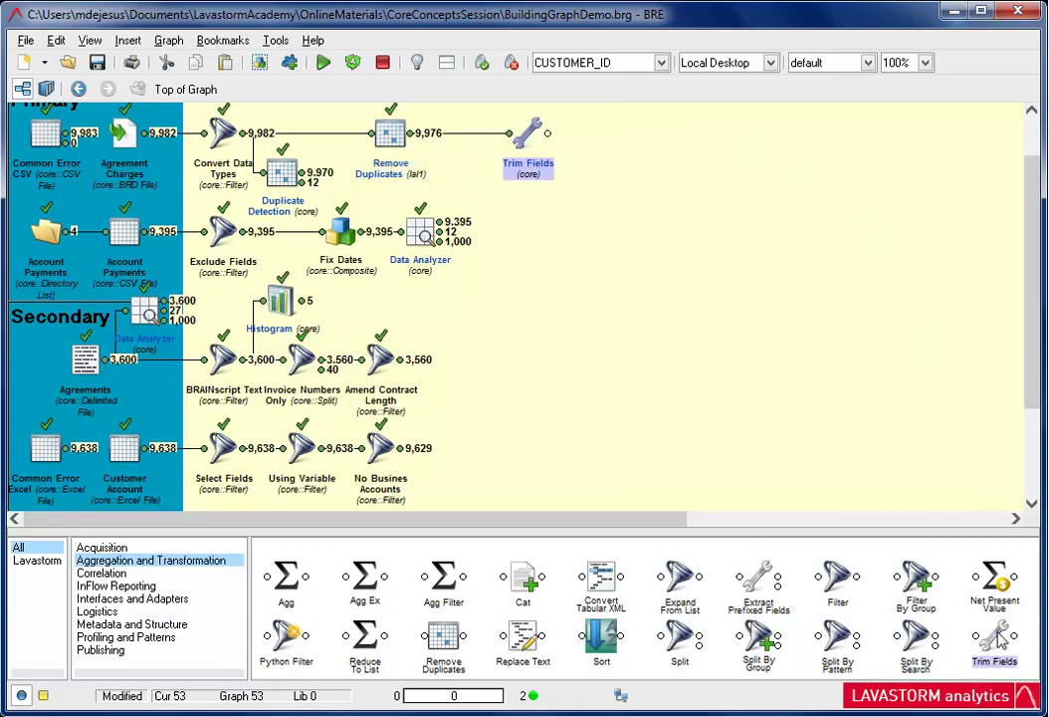
left_click(323, 63)
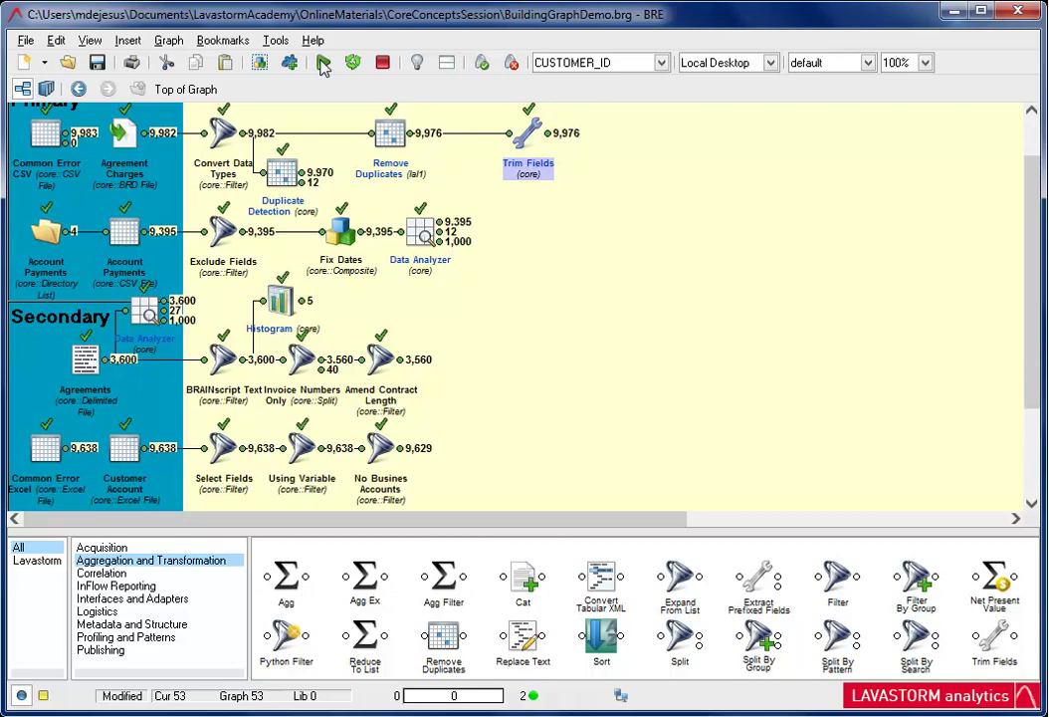
Examine the Trim Fields node's settings, including the available TrimDirection and IncludeOrExcludeFieldSet options.
double_click(533, 137)
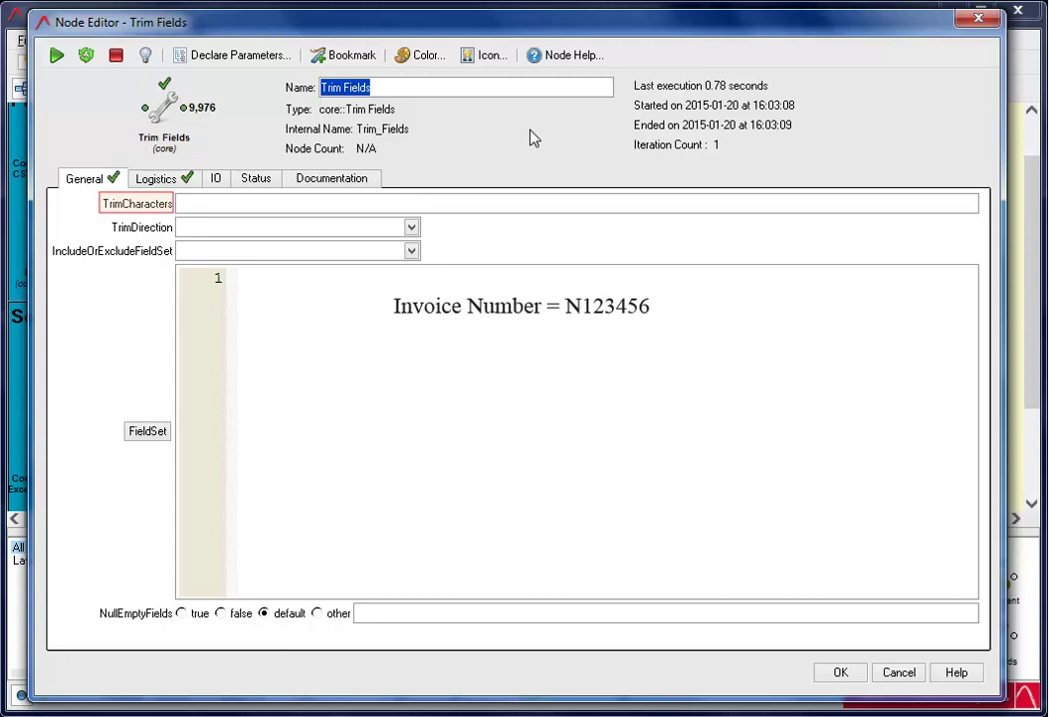
left_click(411, 227)
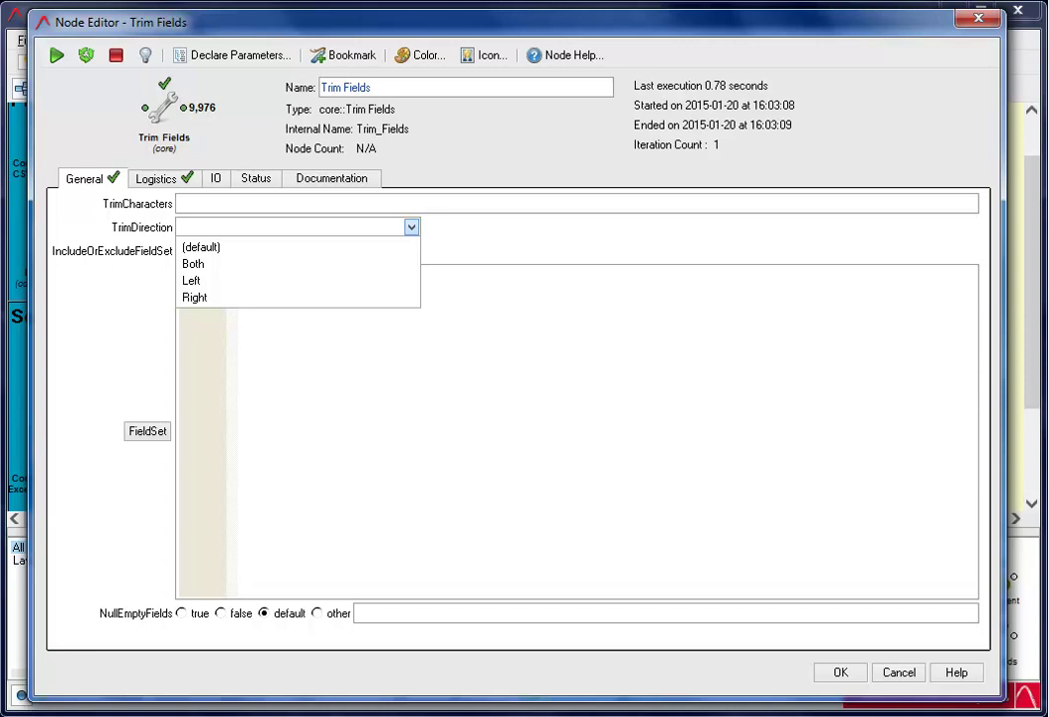
left_click(411, 227)
left_click(411, 251)
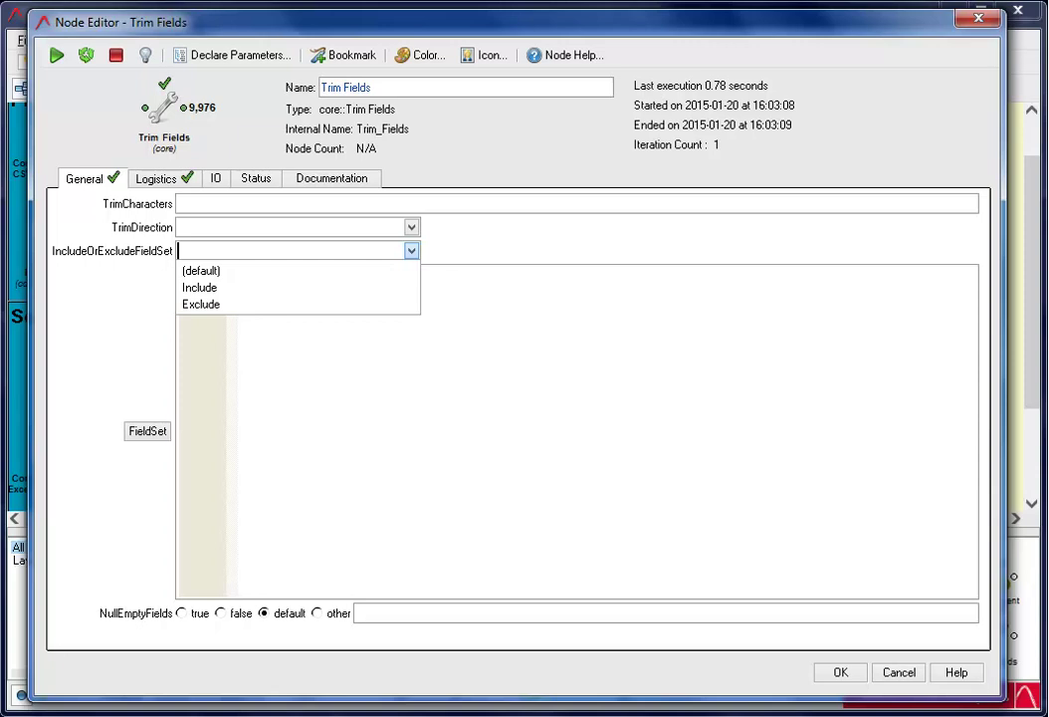
left_click(412, 227)
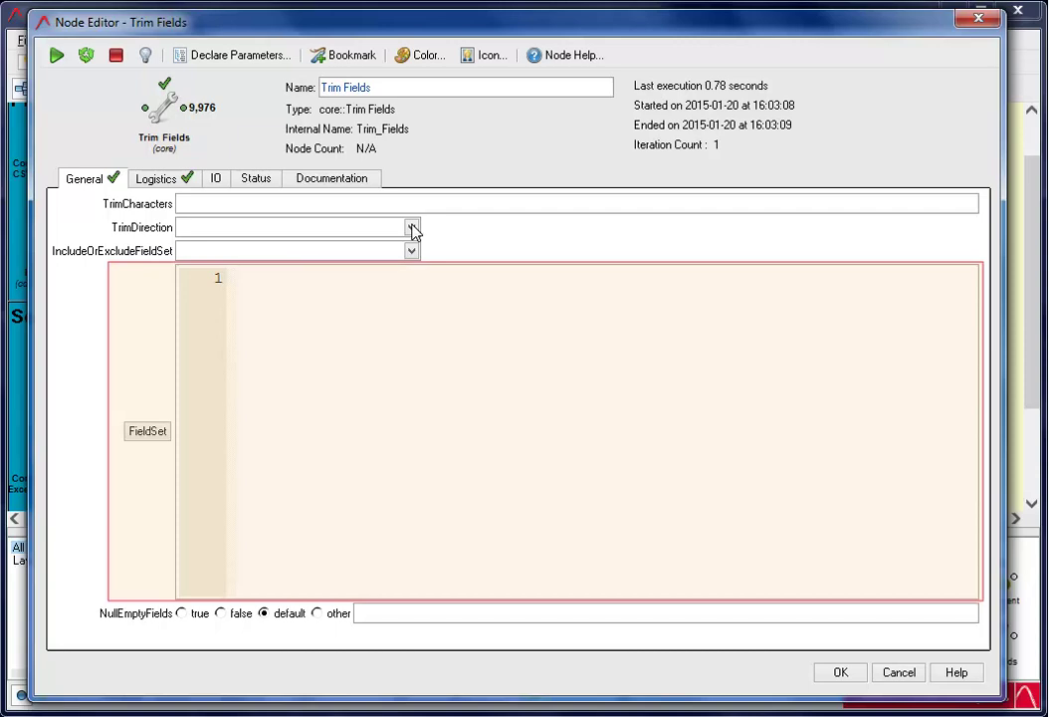
left_click(841, 673)
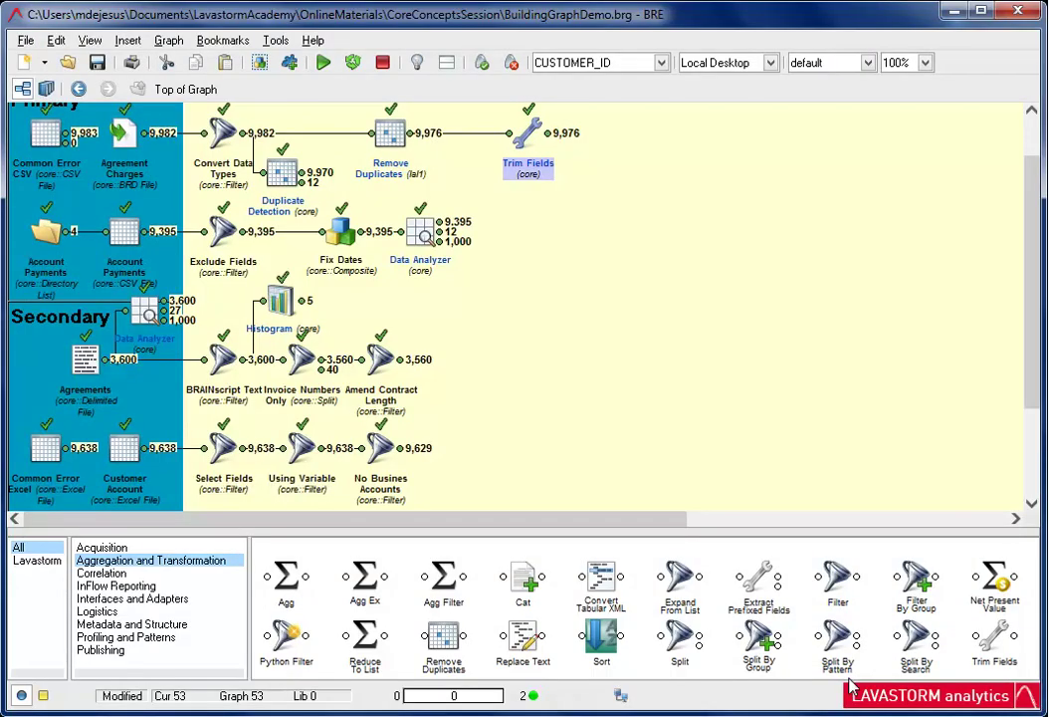
Try a separate Filter node as a trimming alternative, with InvoiceNumber.trim() below emit * in its script.
left_click_drag(837, 577, 605, 341)
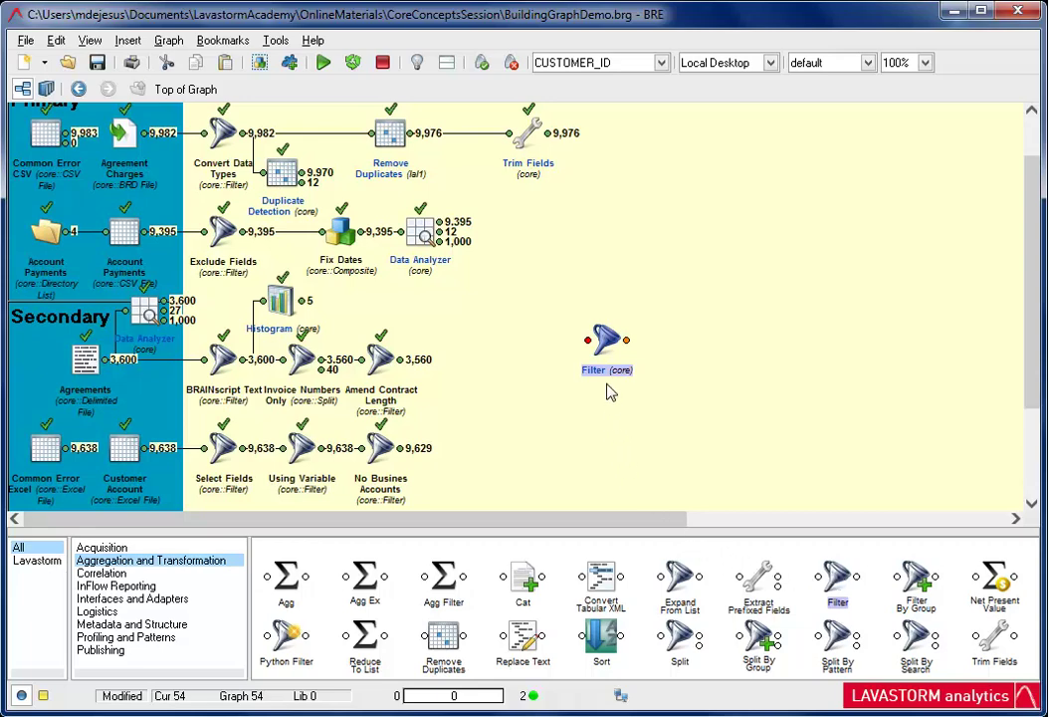
double_click(607, 344)
type("In")
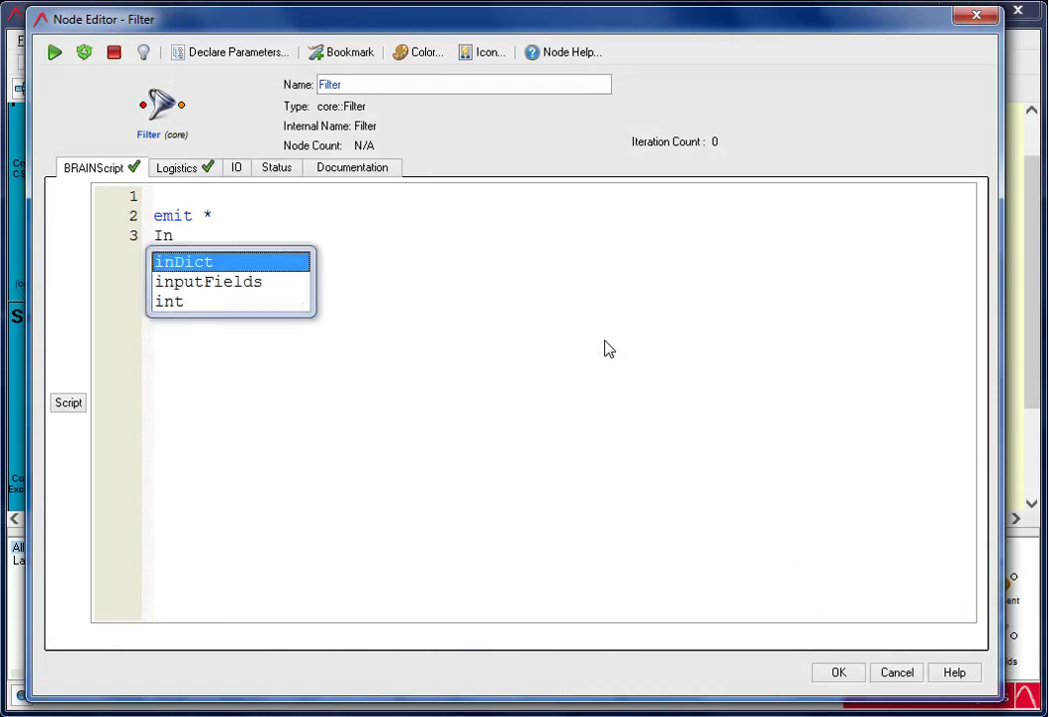
type("voiceNumber.trim()")
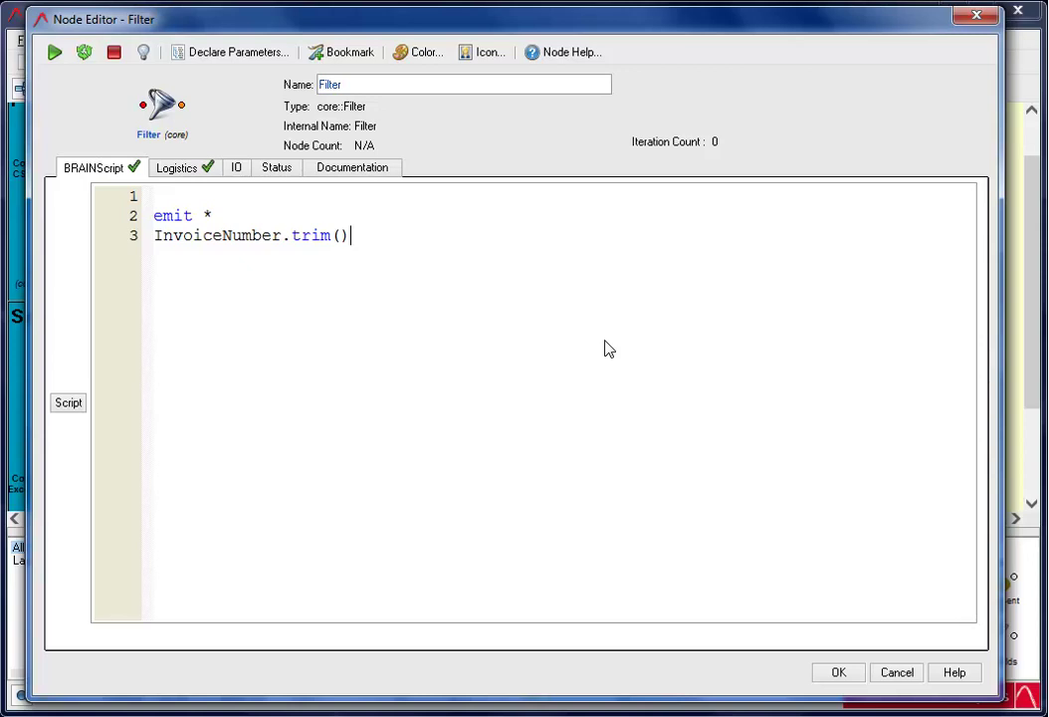
left_click(977, 17)
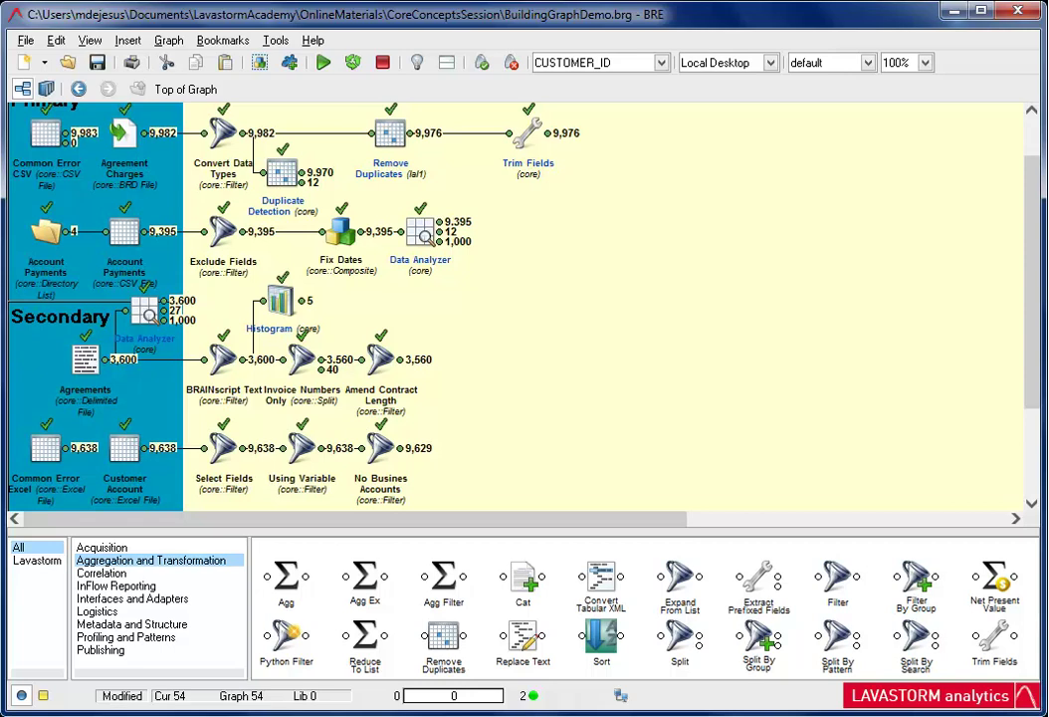